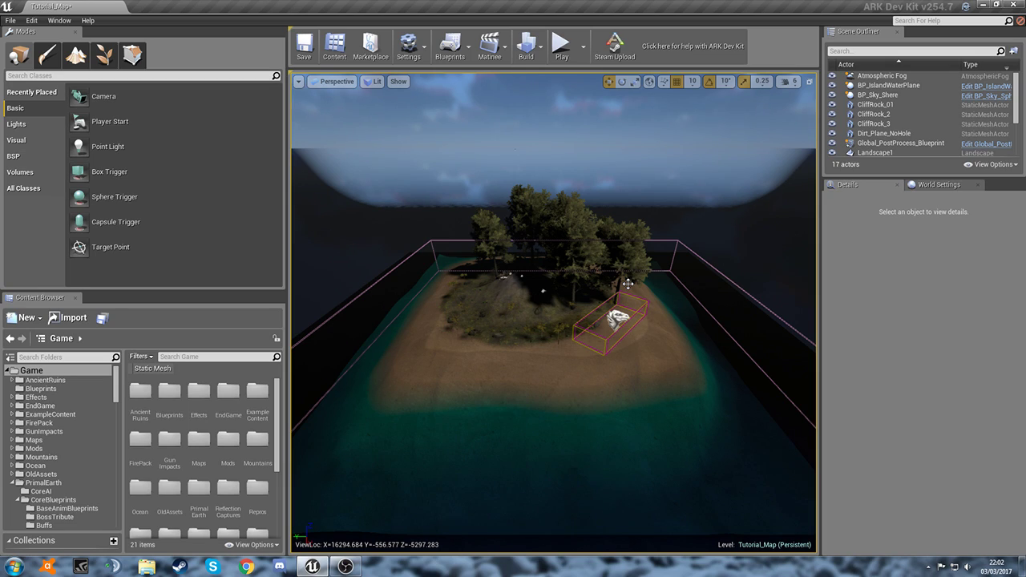
Select NPCZoneManager1 and inspect its NPCSpawn Entries list, leaving it set to None
left_click(938, 185)
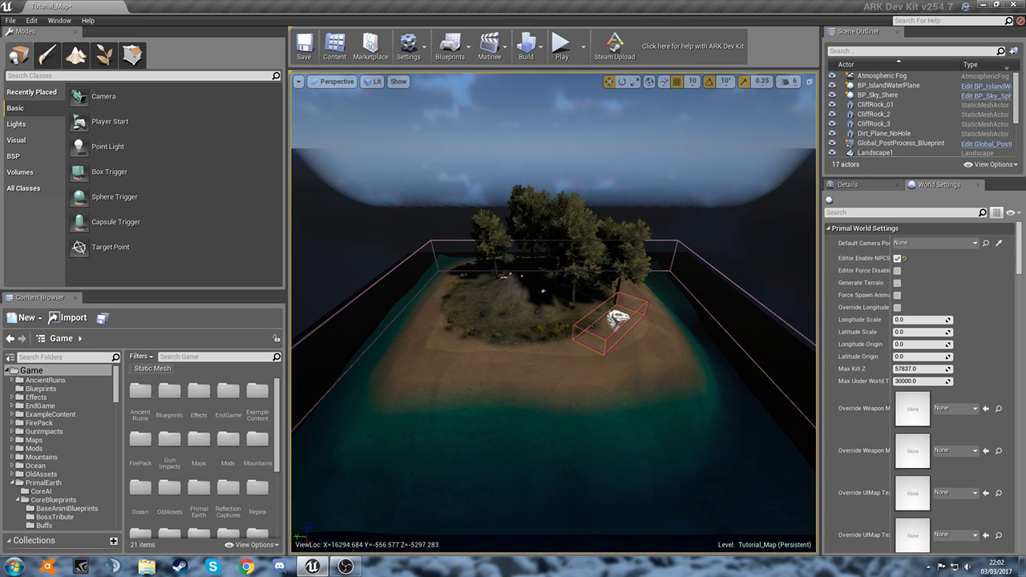
left_click_drag(646, 371, 672, 316)
left_click(672, 316)
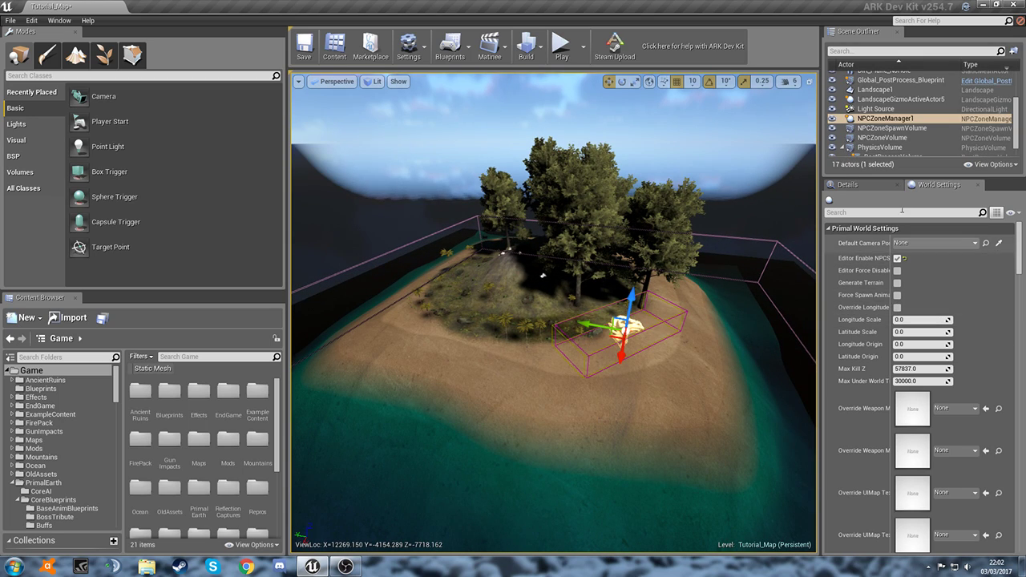
left_click(890, 186)
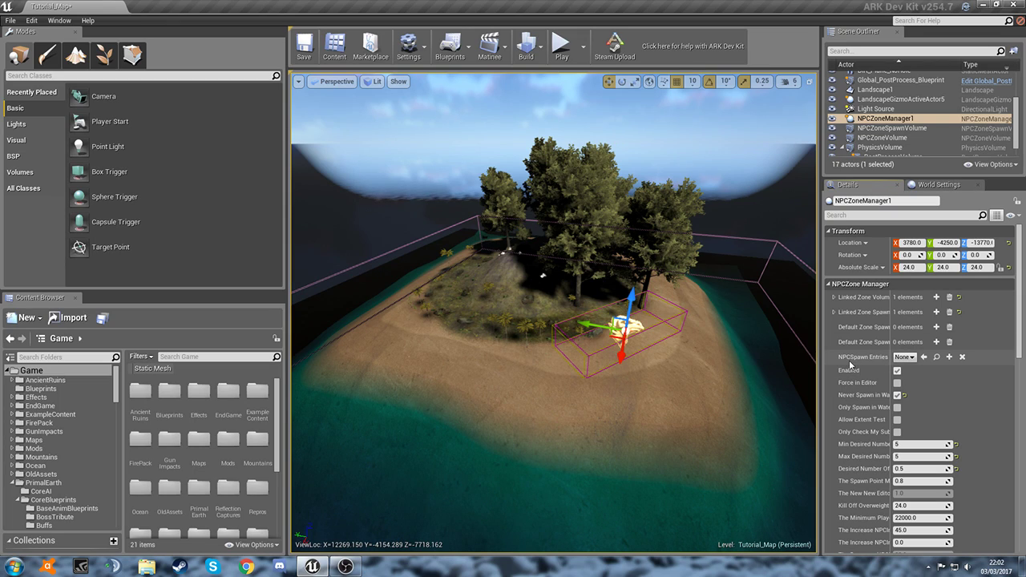
left_click(904, 357)
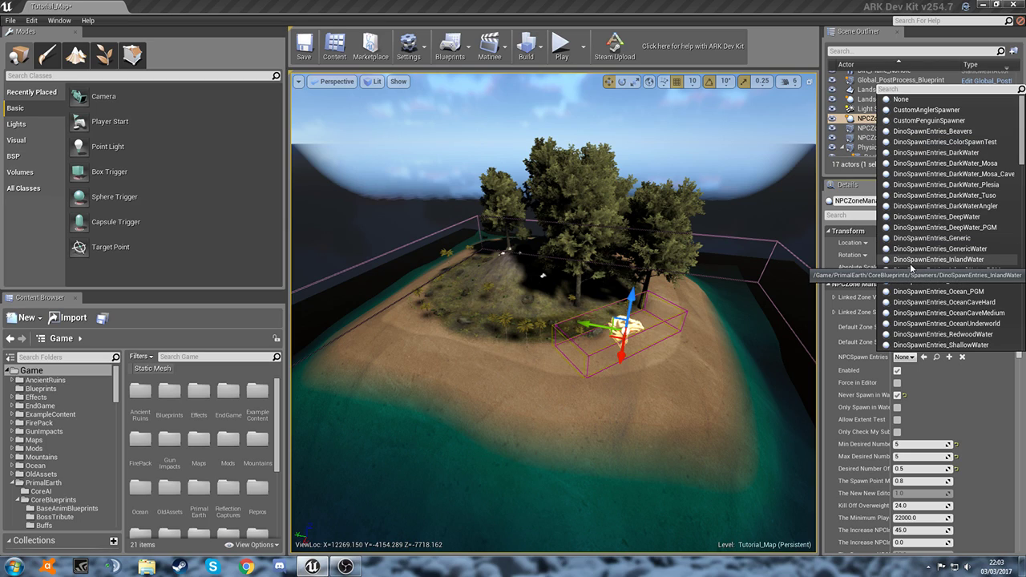
left_click(941, 376)
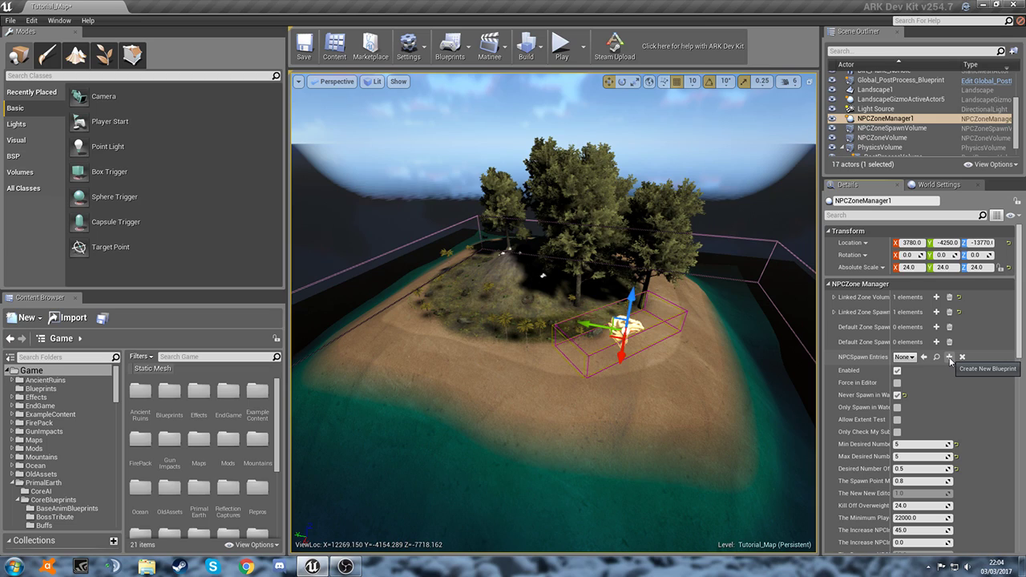
Start a new blueprint from NPCSpawn Entries and name it DinoSpawn_Sheep
left_click(949, 358)
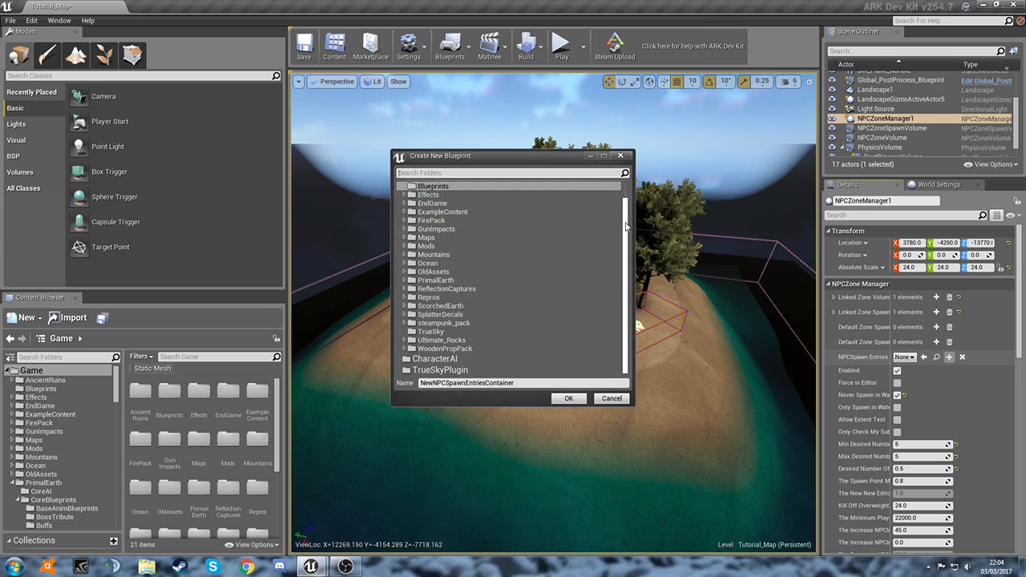
left_click_drag(531, 383, 401, 398)
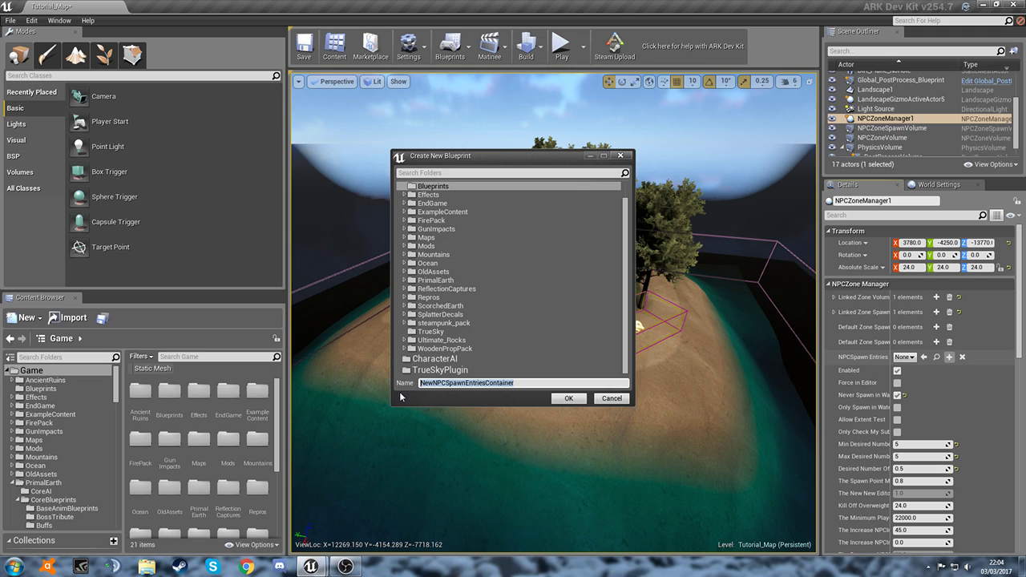
type("DinoSpawn")
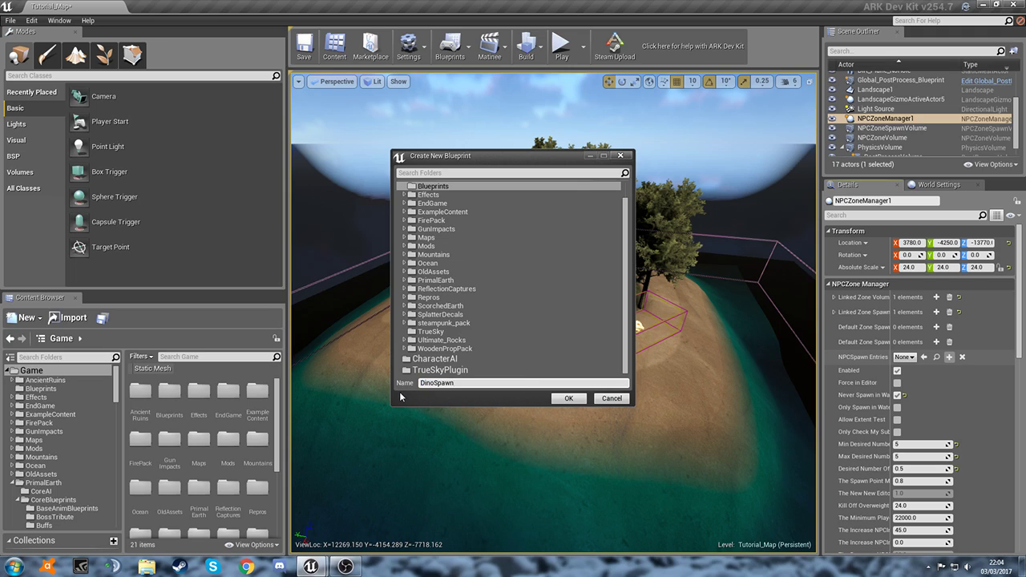
type("_Sheep")
Confirm creation of DinoSpawn_Sheep, reposition its editor window and strict-compile it
left_click(562, 399)
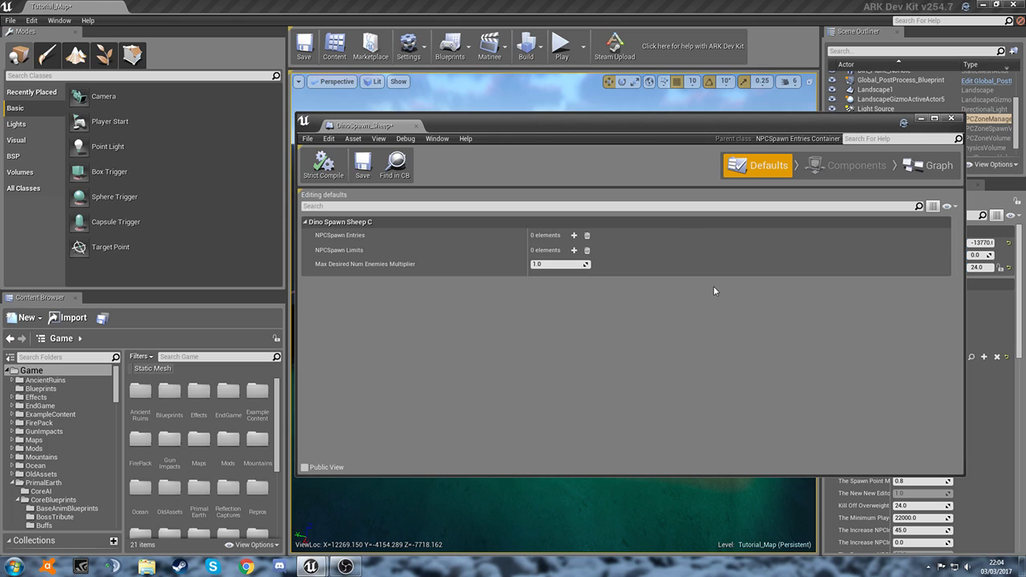
left_click_drag(669, 117, 612, 102)
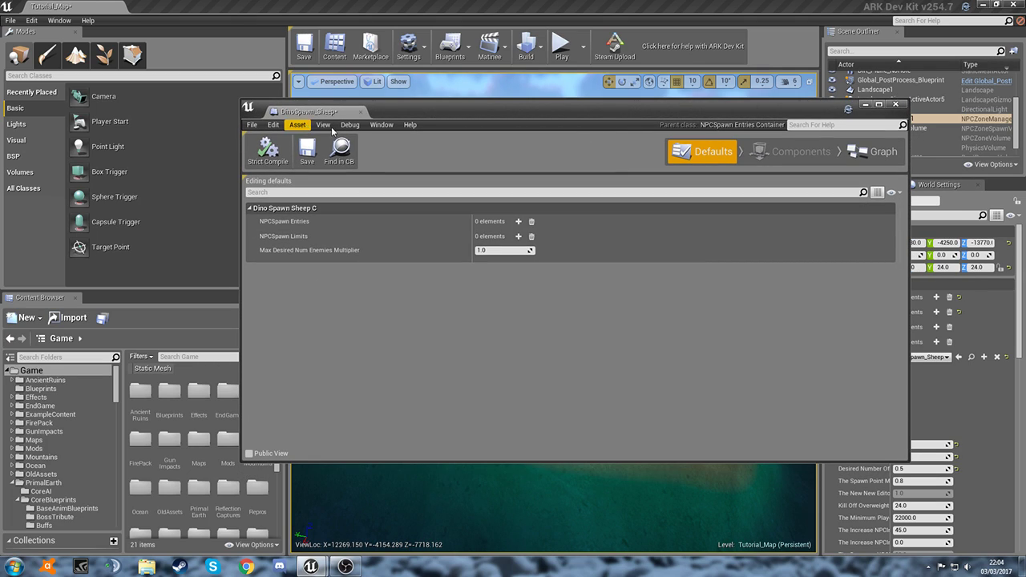
left_click(267, 150)
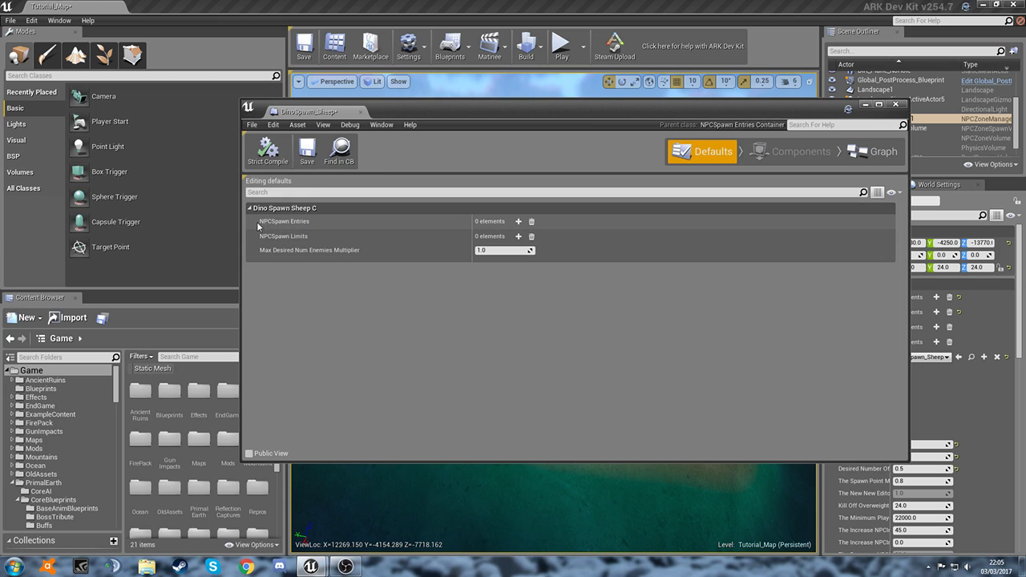
Add an NPCSpawn Entries element and name it Sheep
left_click(518, 222)
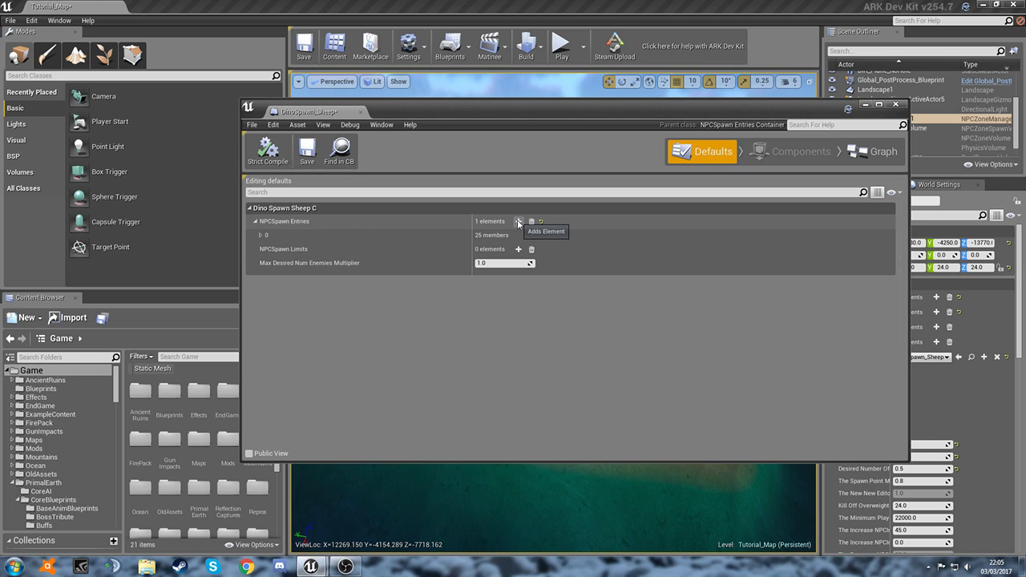
left_click(261, 236)
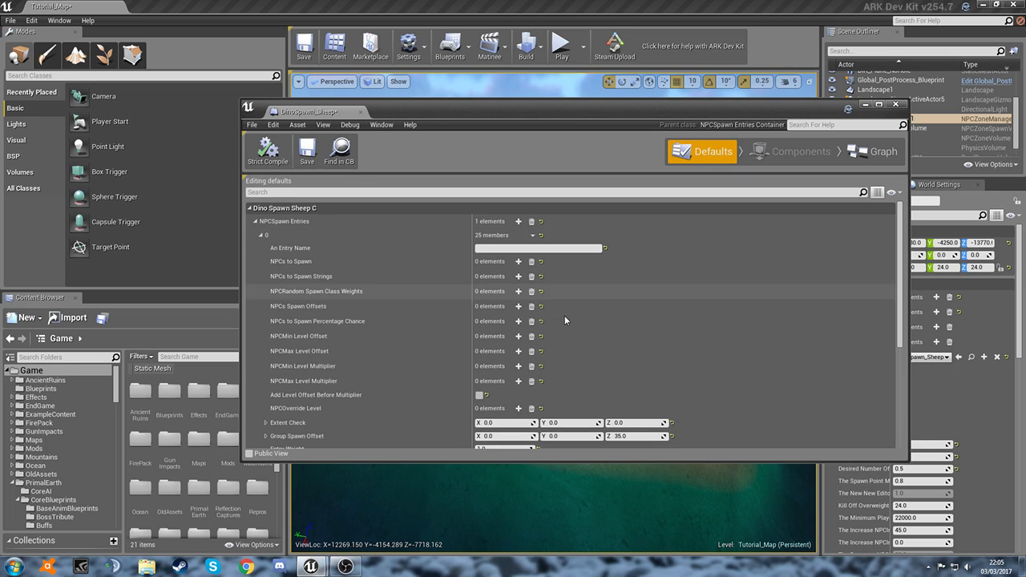
scroll(677, 320, "down", 4)
scroll(677, 320, "up", 4)
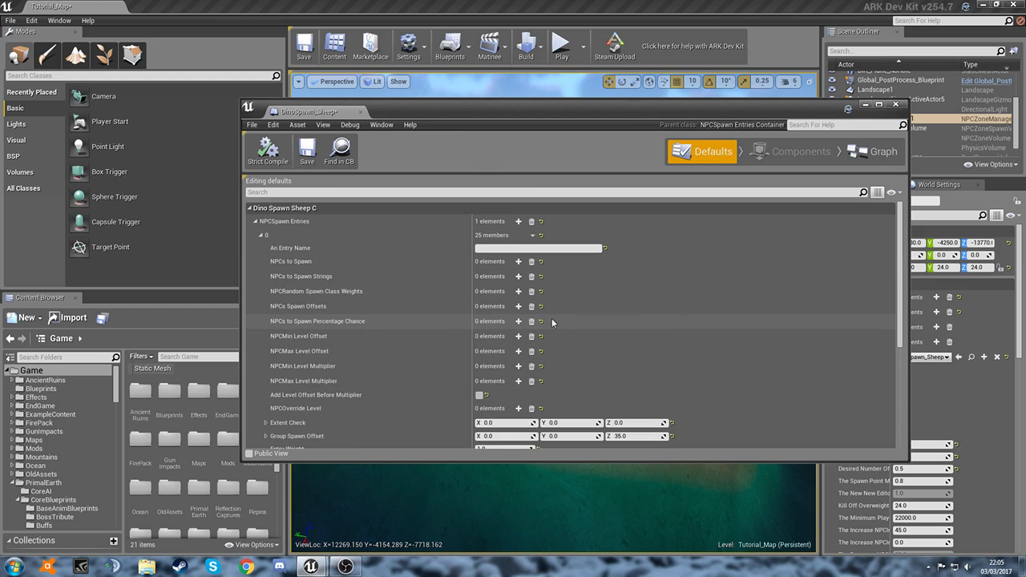
left_click(515, 249)
type("Sheep")
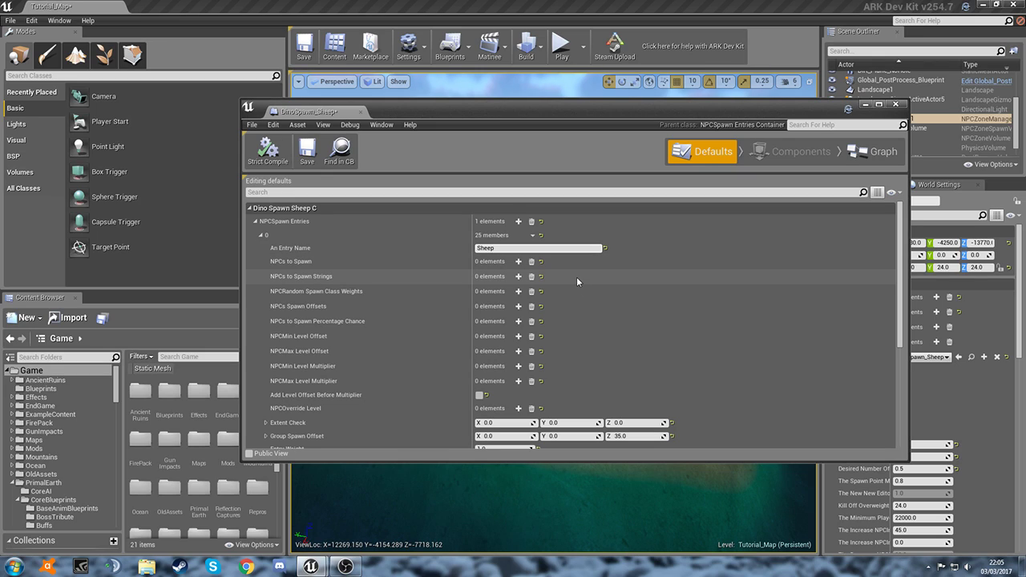
Add an NPCs to Spawn slot set to Sheep_Character_BP
left_click(518, 263)
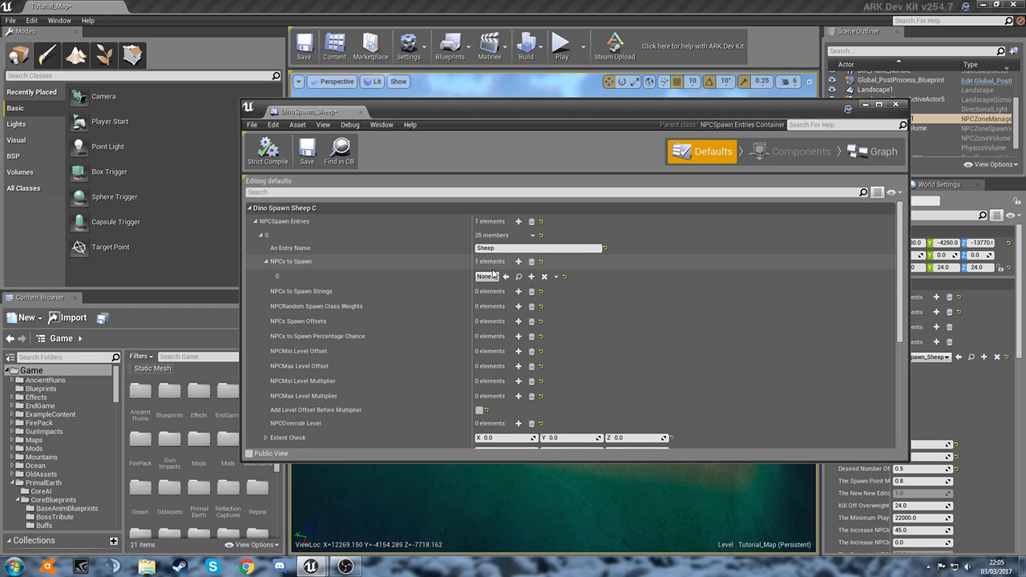
left_click(485, 276)
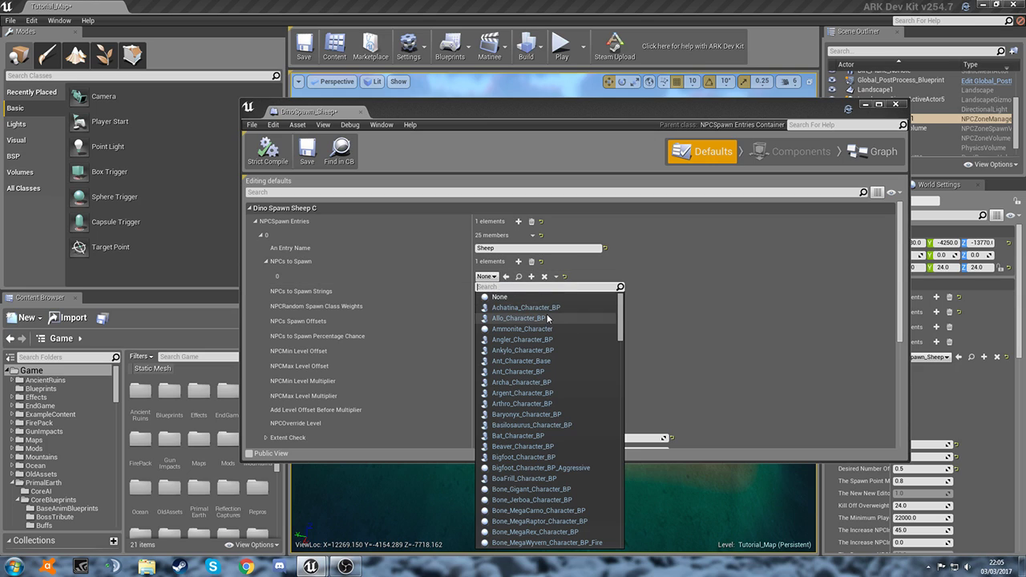
scroll(545, 345, "down", 2)
scroll(550, 349, "down", 10)
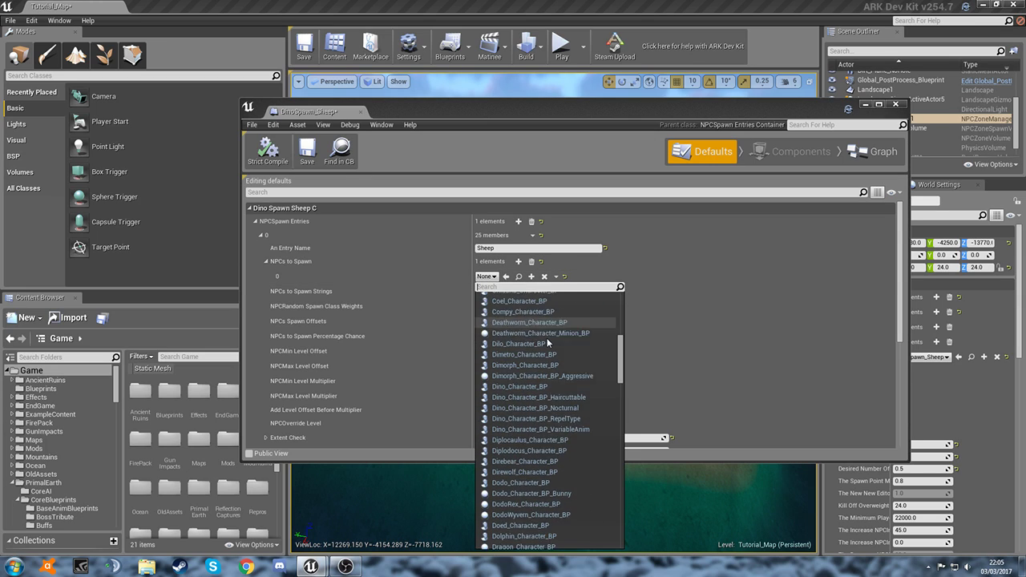
scroll(548, 343, "down", 5)
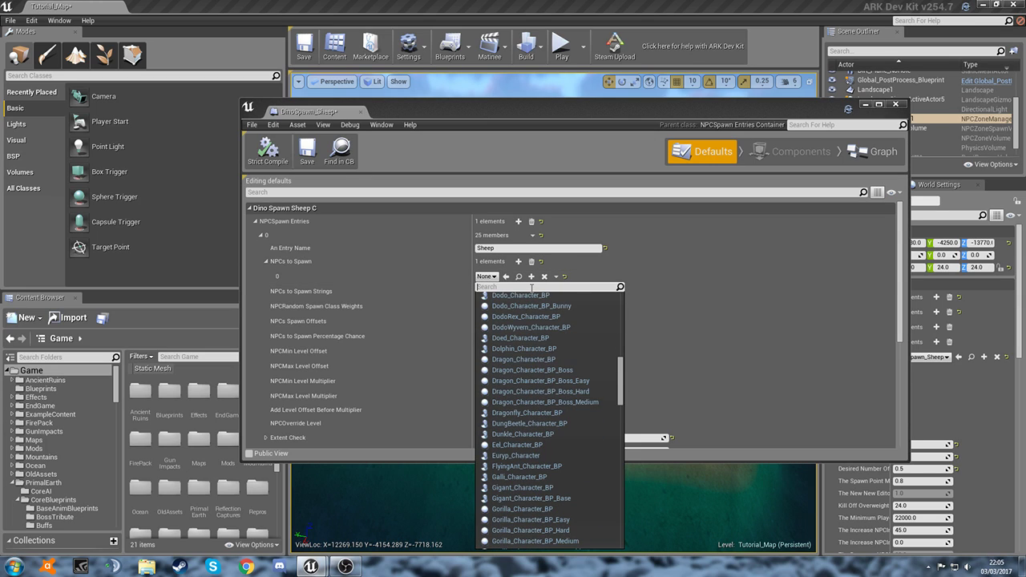
type("Shee")
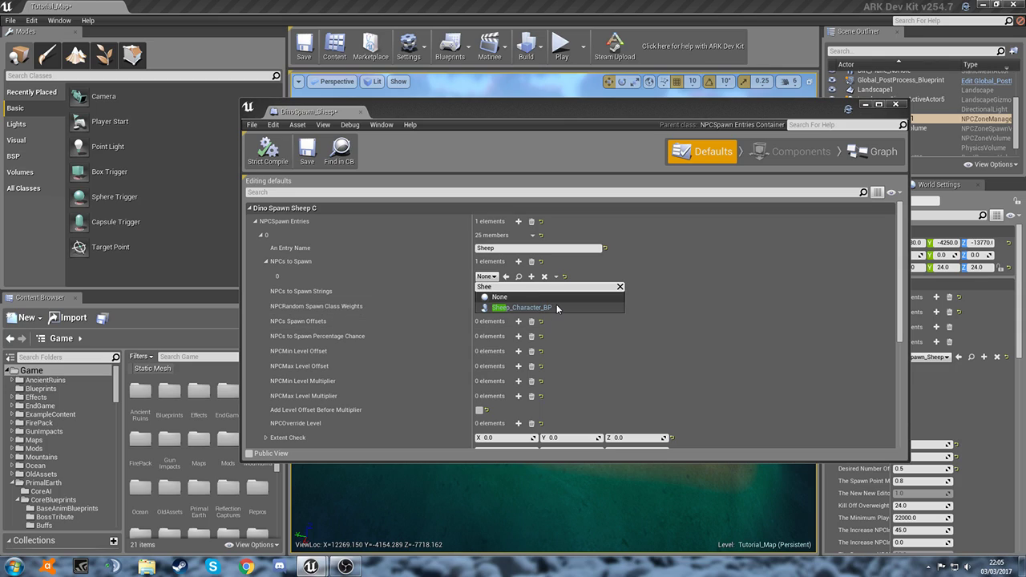
left_click(557, 306)
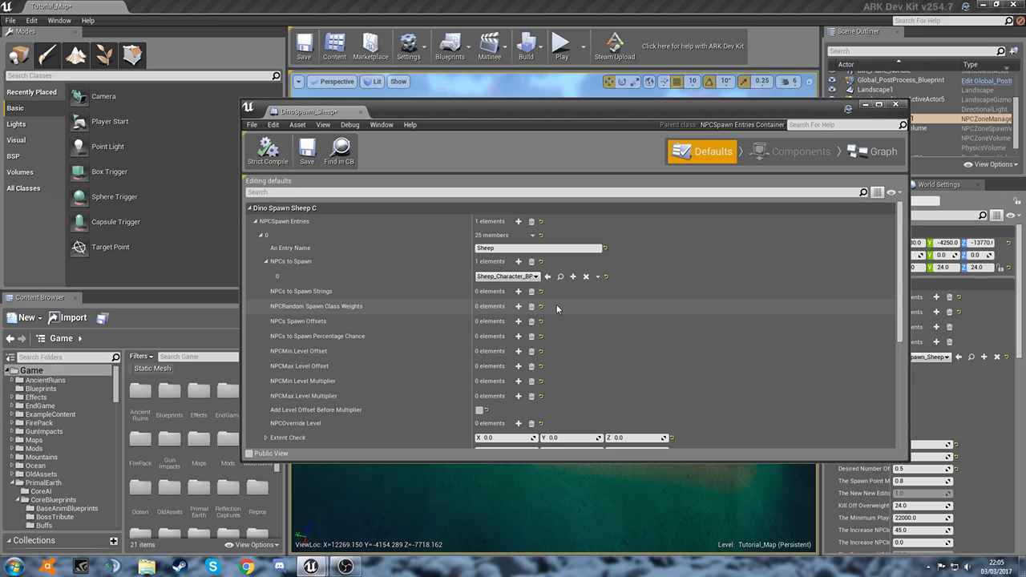
Add a second NPCs to Spawn slot, leaving it empty
left_click(519, 262)
left_click(489, 291)
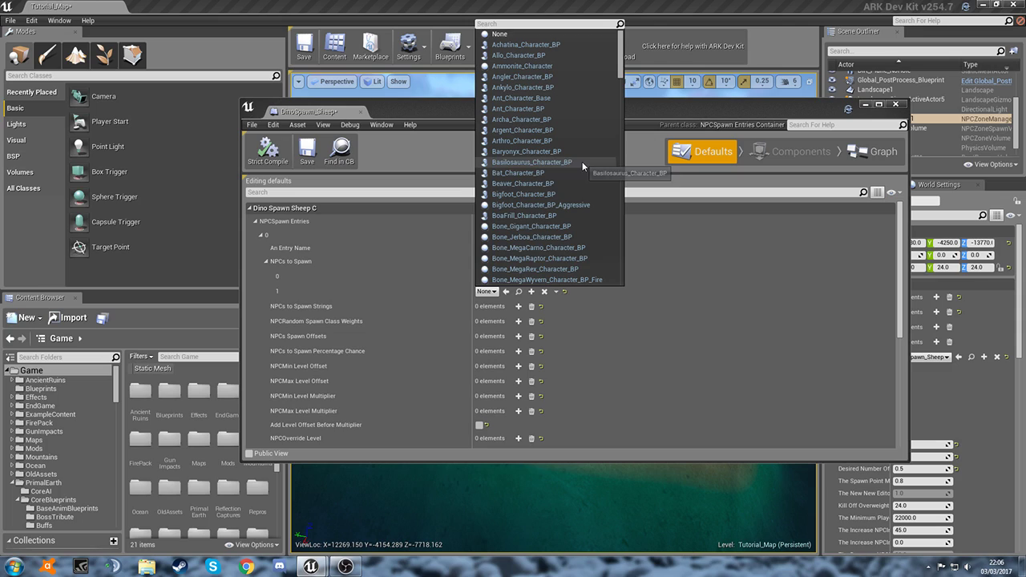
left_click(752, 267)
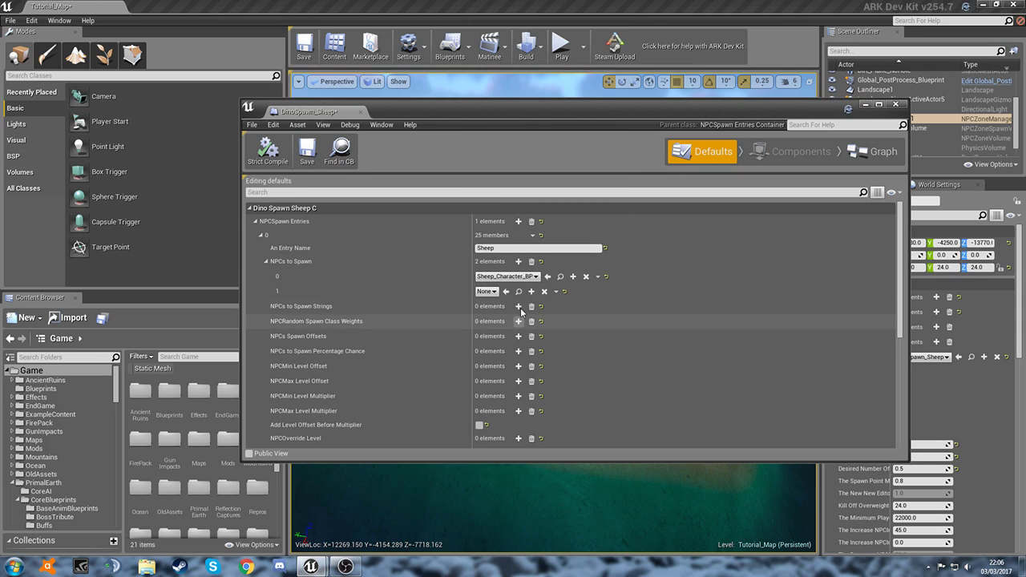
Remove the empty second NPC slot and review the Sheep entry's properties, including Group Spawn Offset Z 35.0
left_click(562, 292)
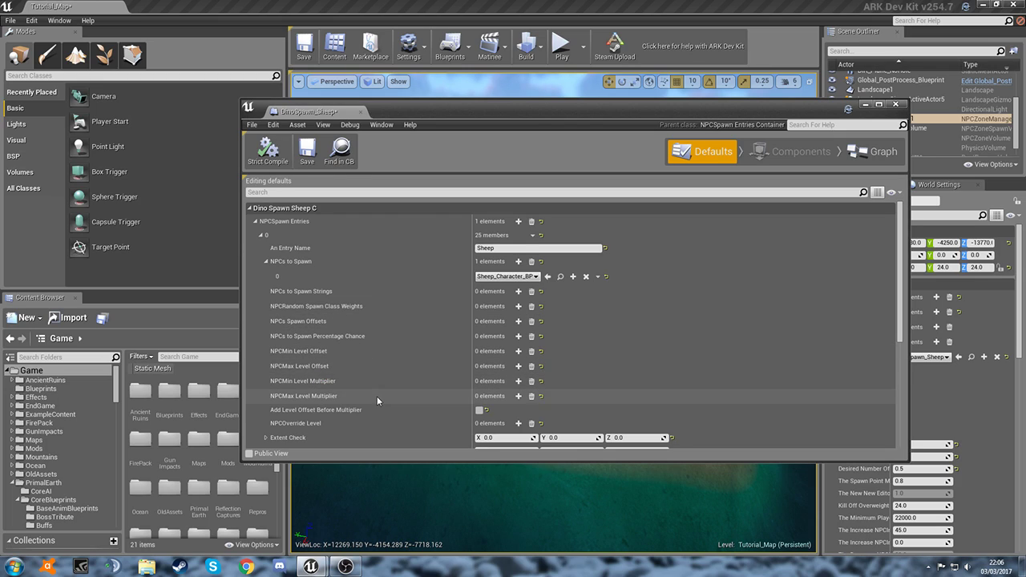
scroll(377, 396, "down", 1)
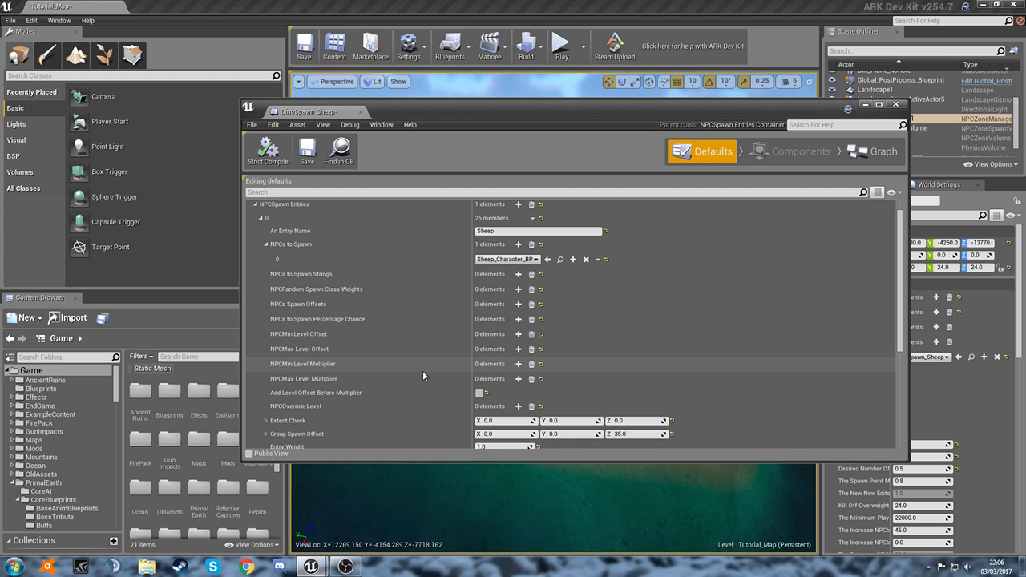
scroll(422, 374, "down", 2)
scroll(425, 377, "down", 6)
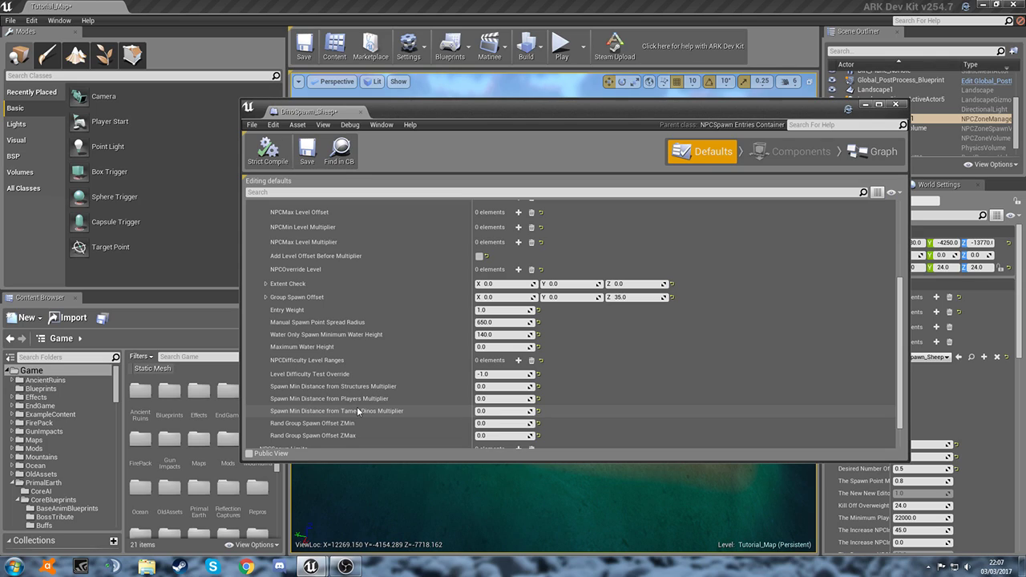
scroll(397, 412, "down", 2)
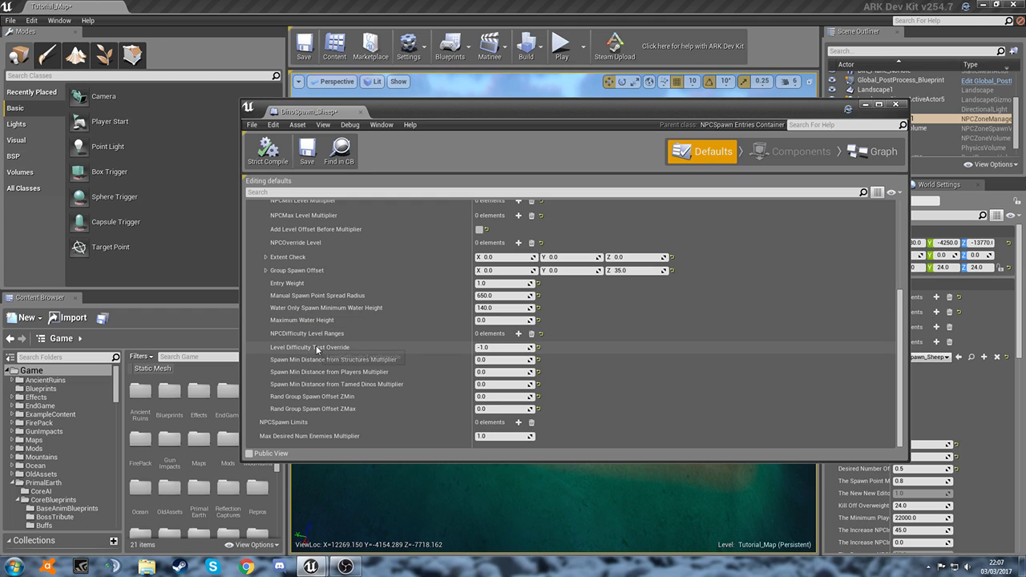
scroll(418, 429, "up", 3)
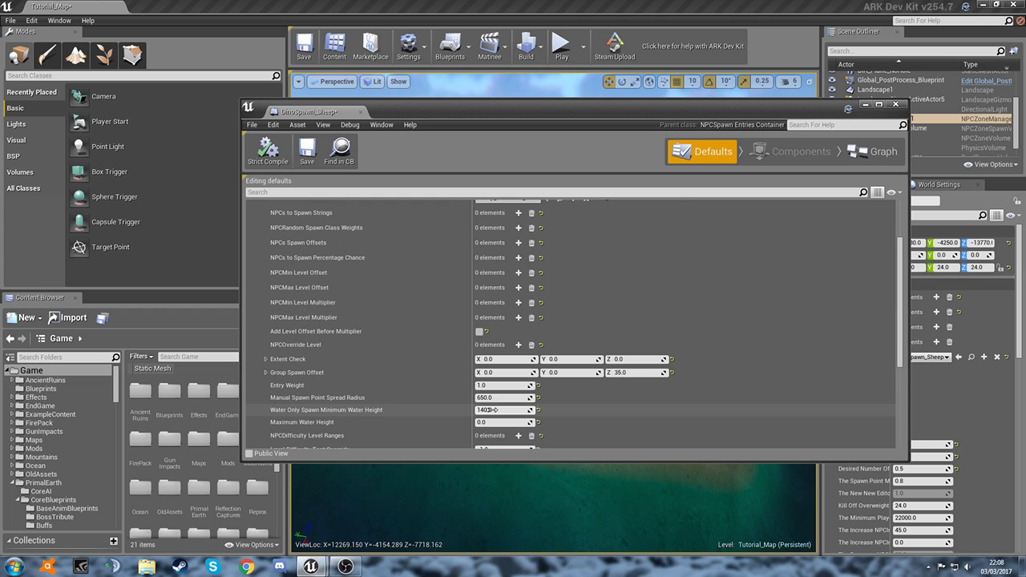
scroll(708, 339, "up", 3)
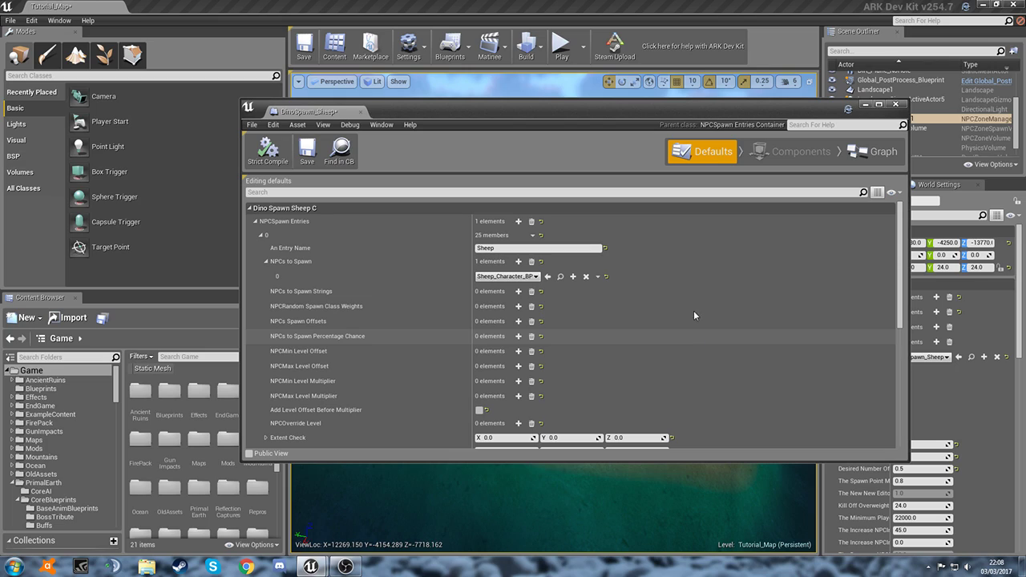
Strict-compile and save DinoSpawn_Sheep, then close its blueprint editor
left_click(266, 151)
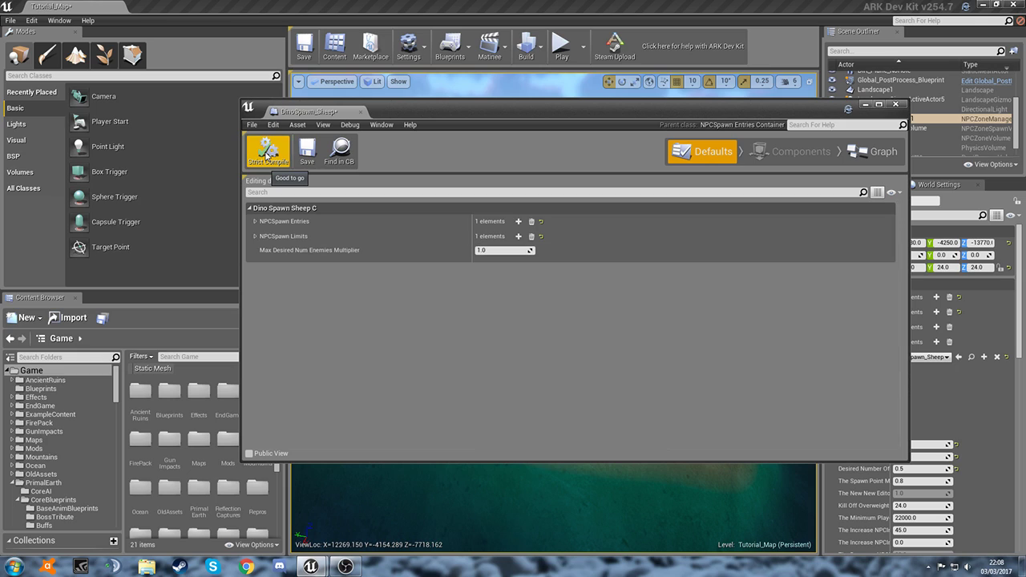
left_click(303, 152)
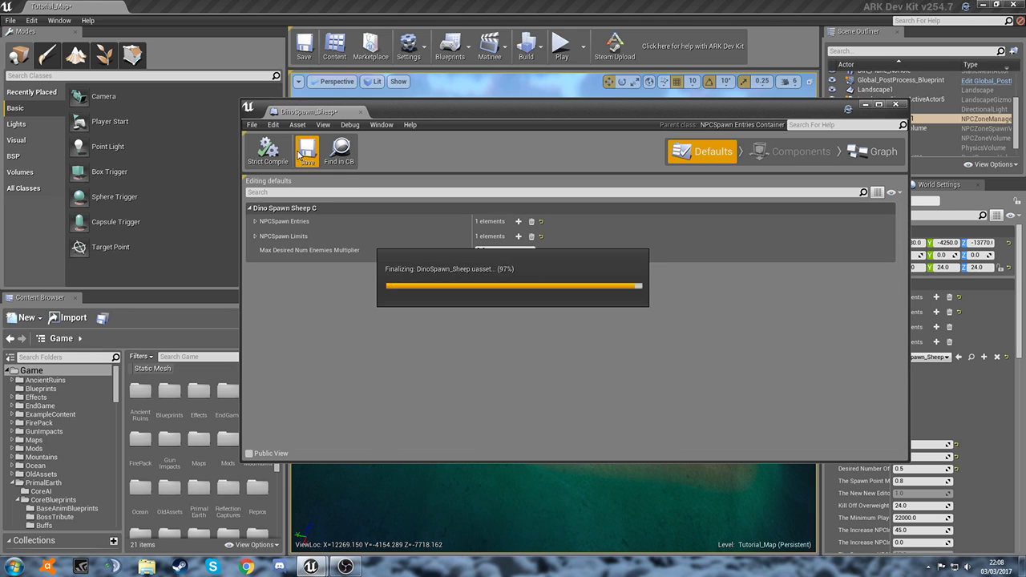
left_click(896, 104)
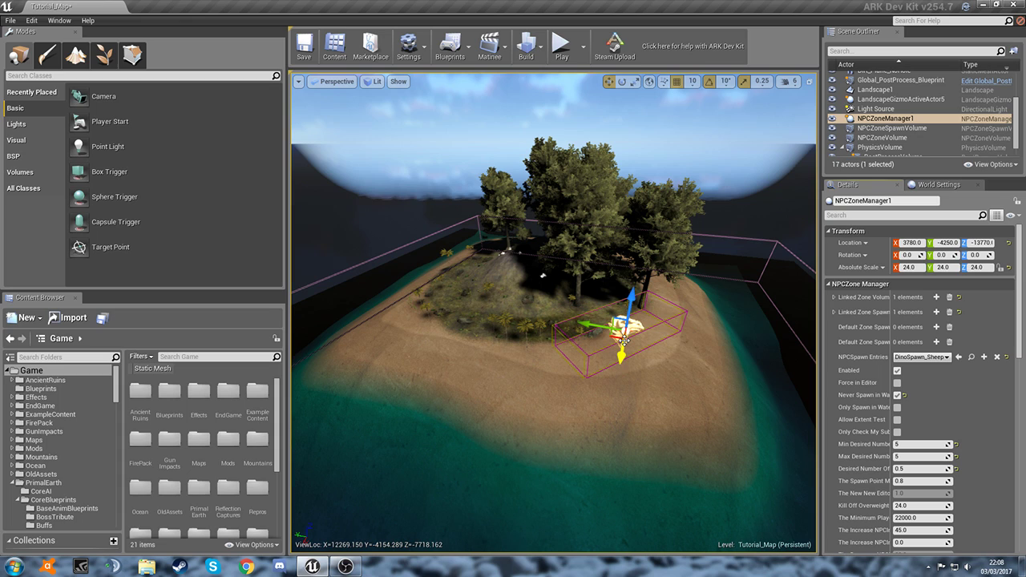
Play-test the island map and walk up to a spawned sheep with debug overlays hidden
left_click(561, 48)
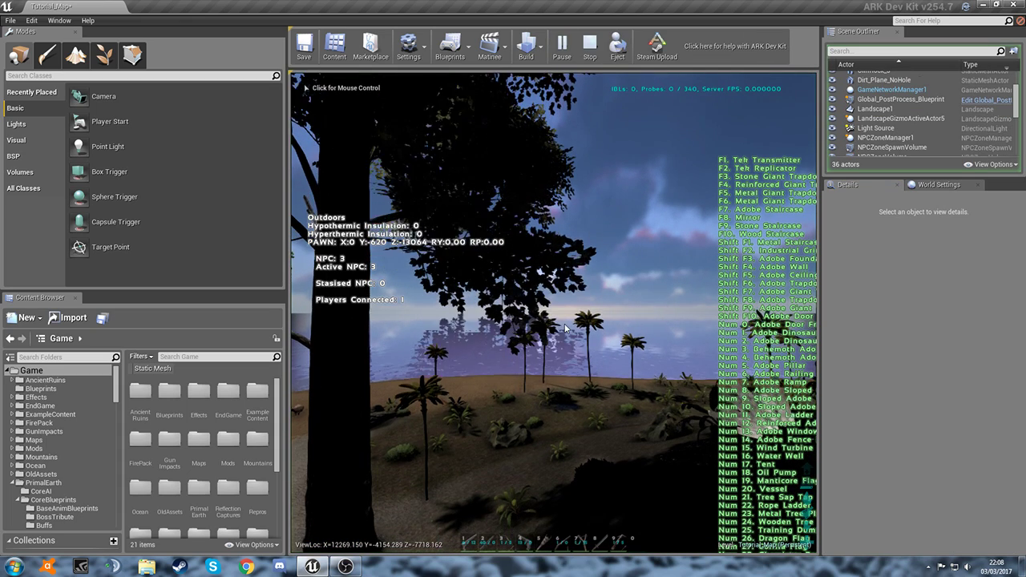
key("w")
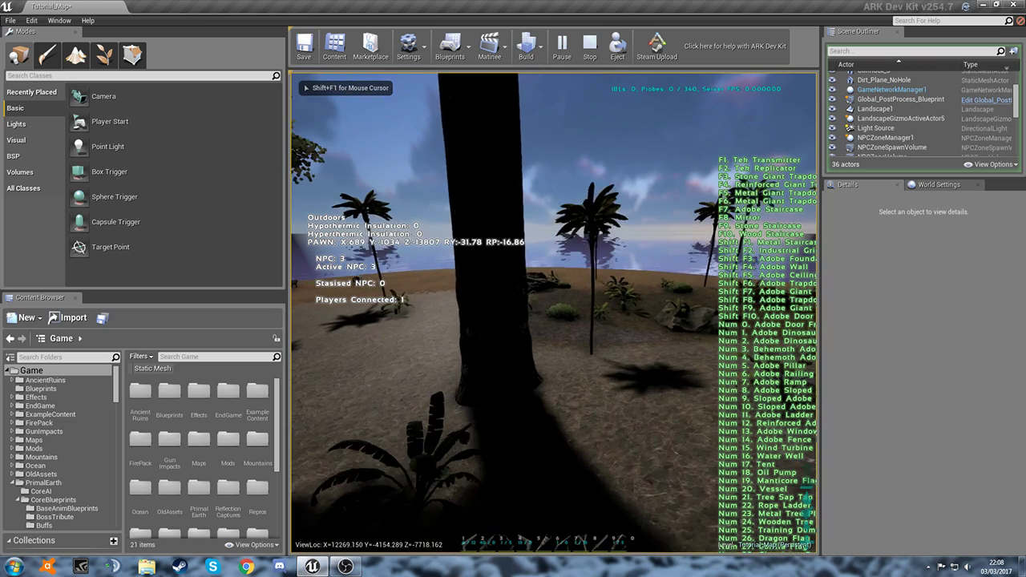
key("w")
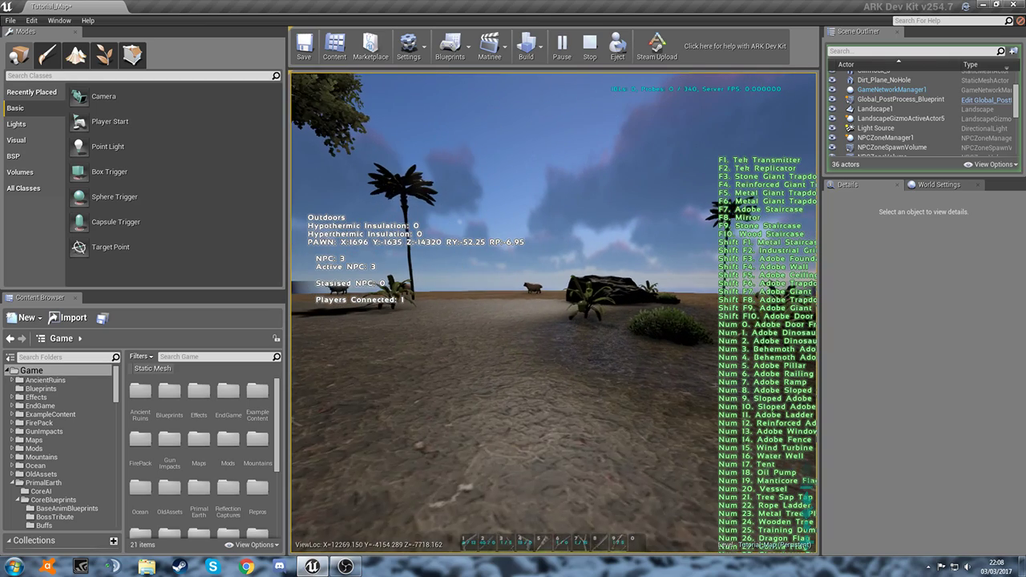
key("w")
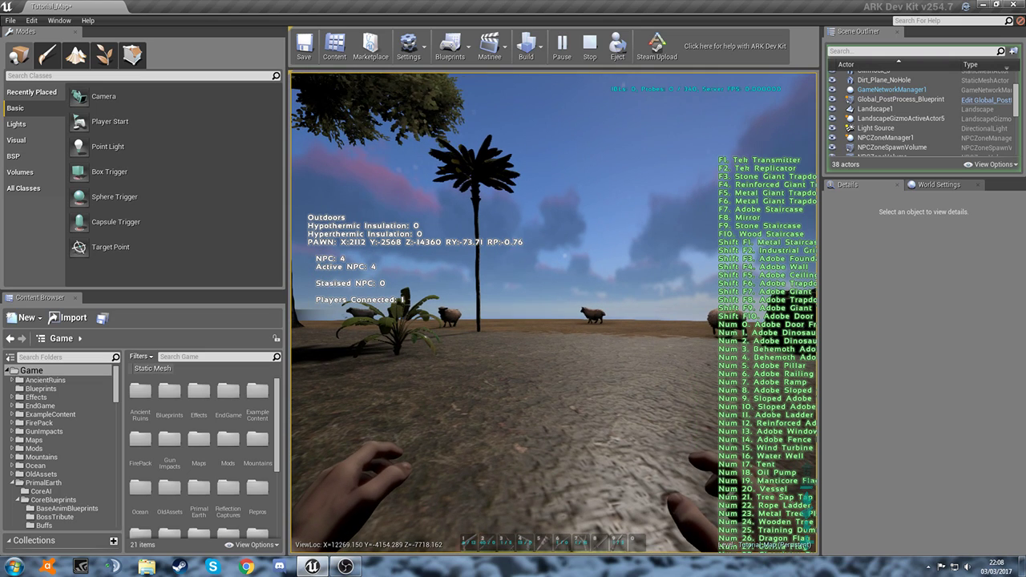
key("BackSpace")
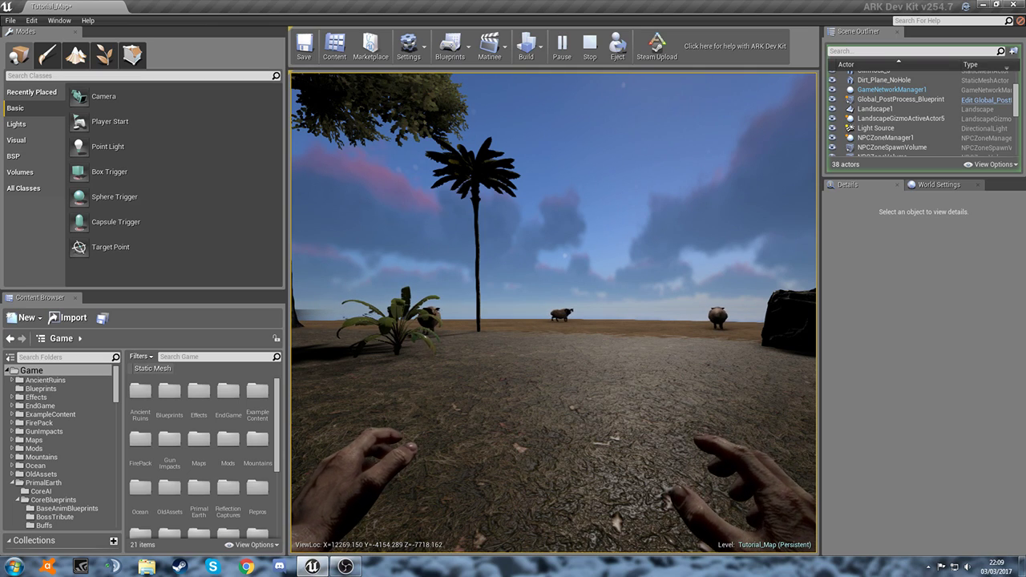
key("w")
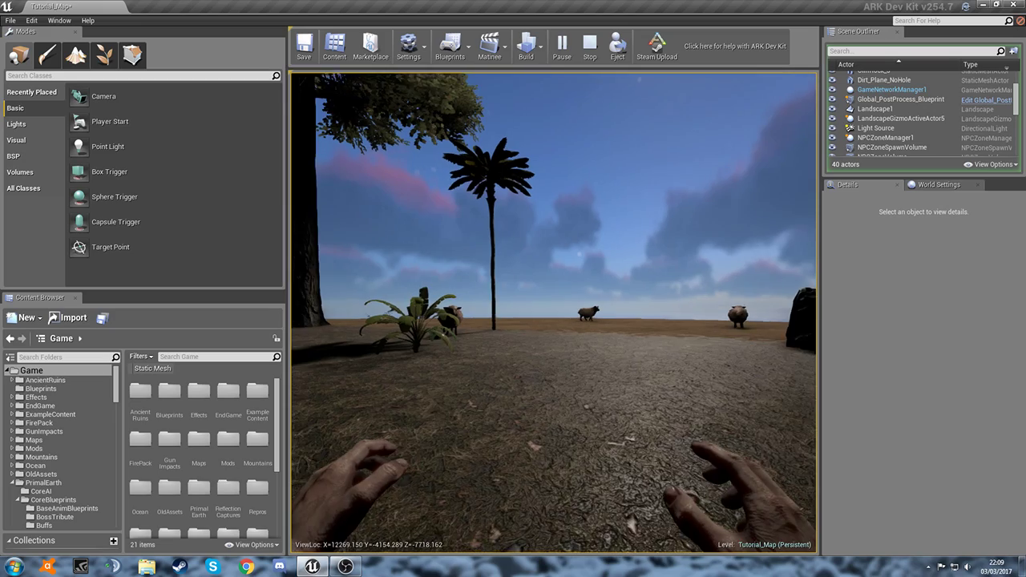
key("w")
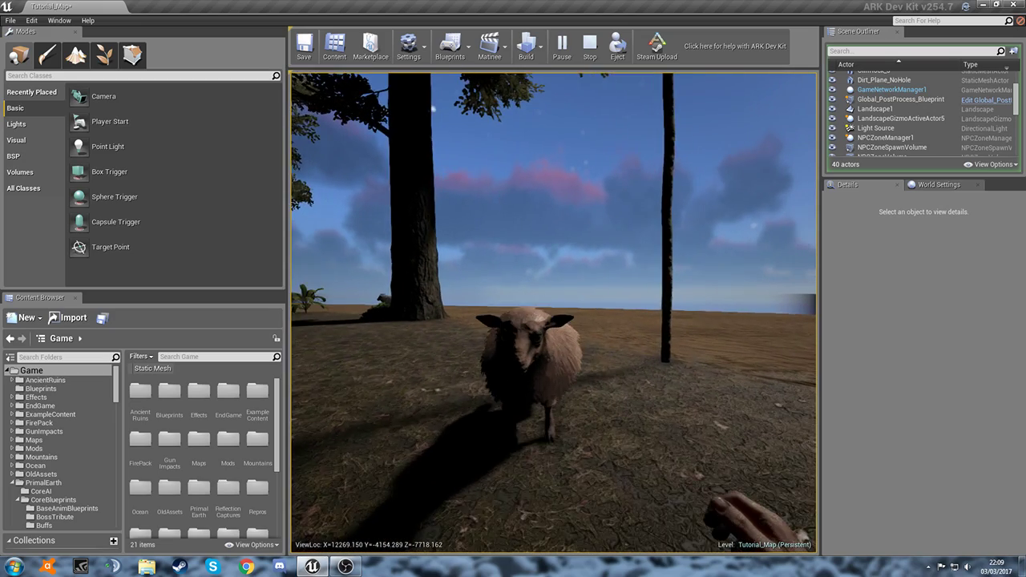
key("grave")
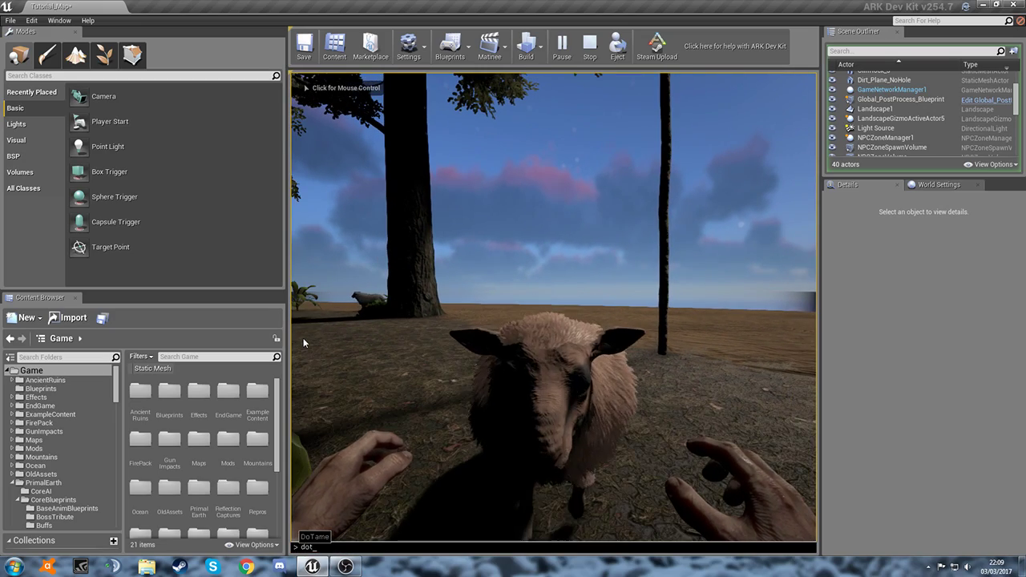
Tame the nearby sheep with the dotame console command, skipping the naming prompt
left_click(303, 343)
key("s")
key("Insert")
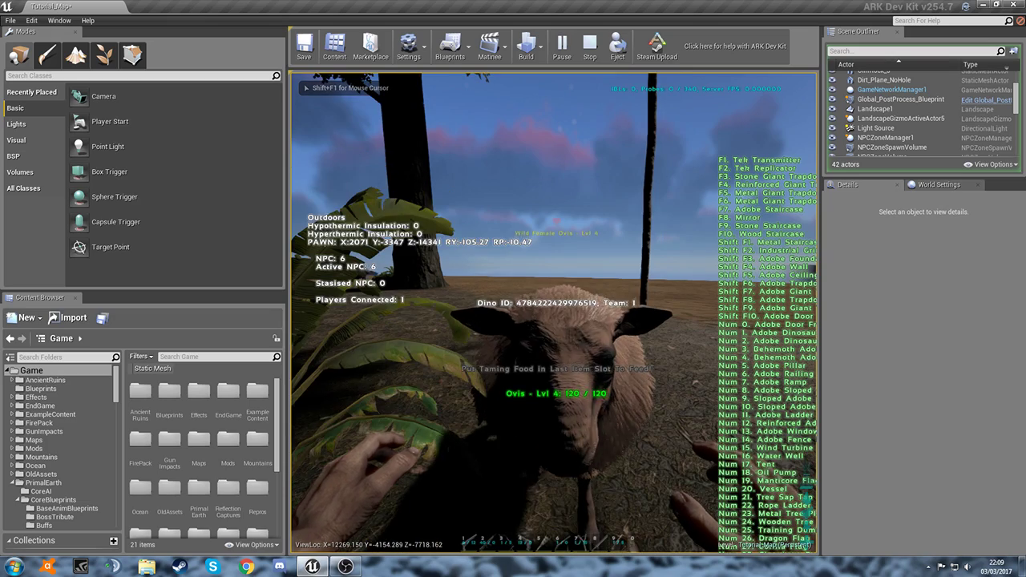
key("w")
key("grave")
type("d")
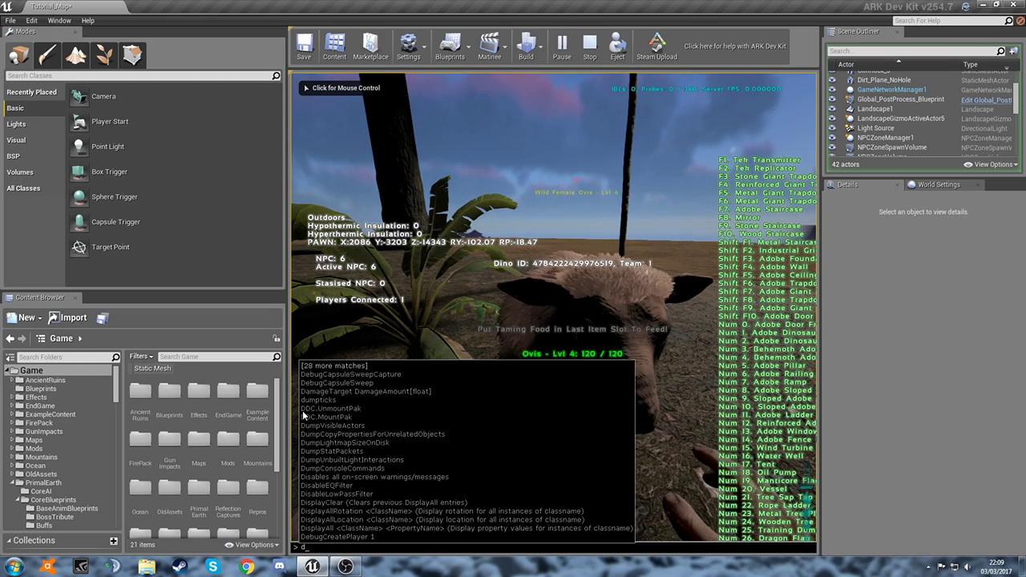
type("otame")
key("Return")
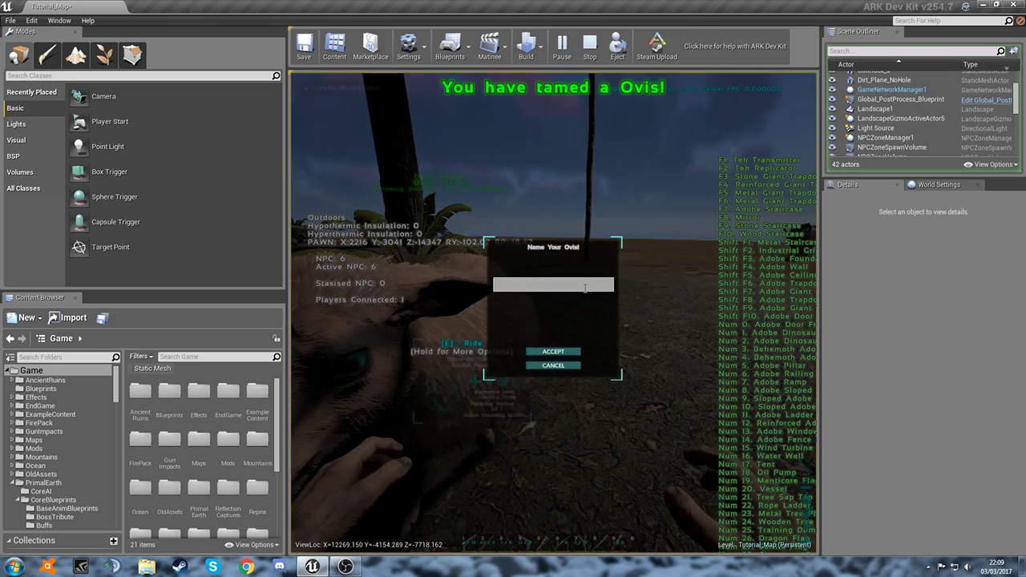
left_click(553, 365)
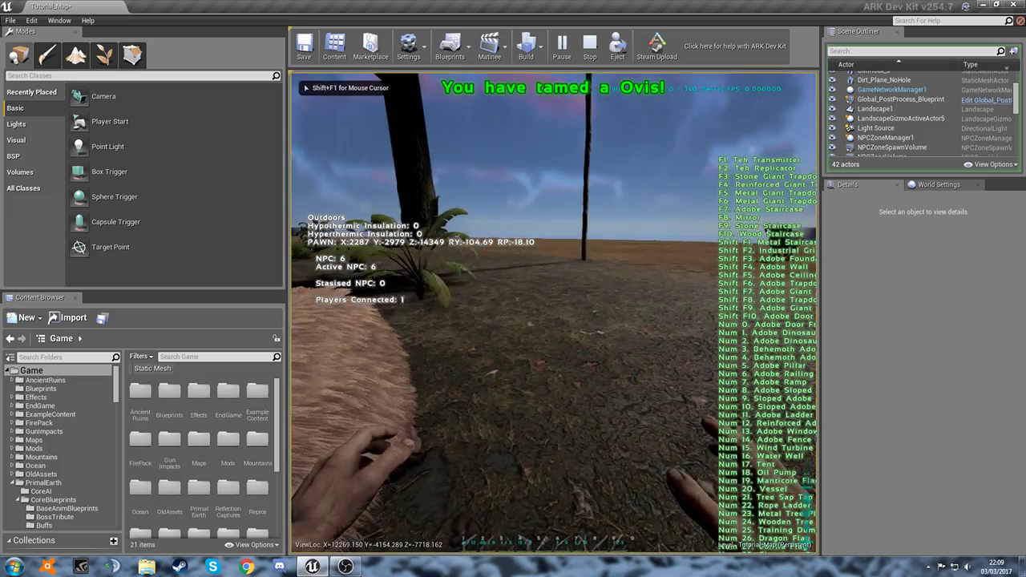
Mount the tamed sheep and ride it across the island, attempting a jump
key("e")
key("w")
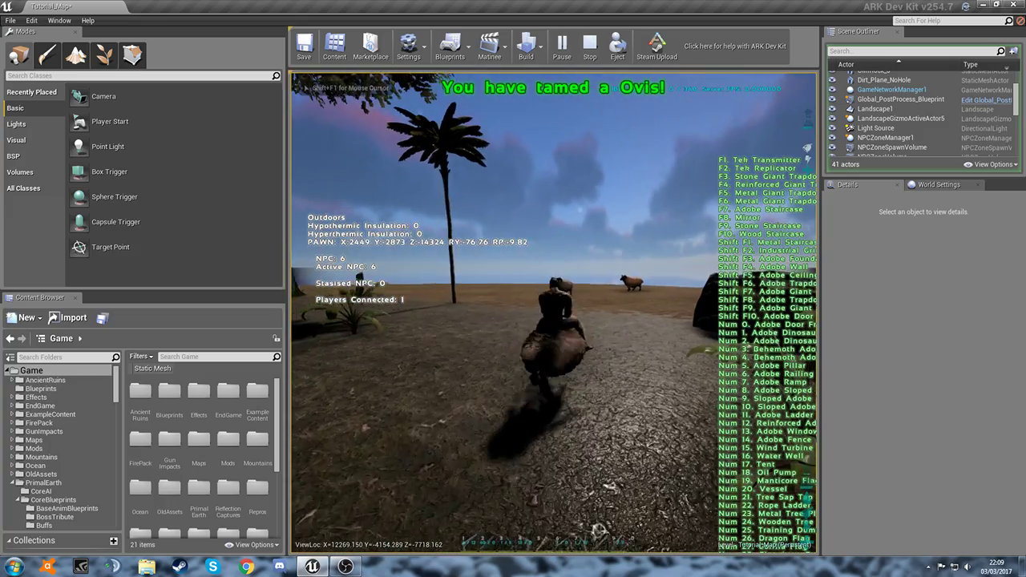
key("w")
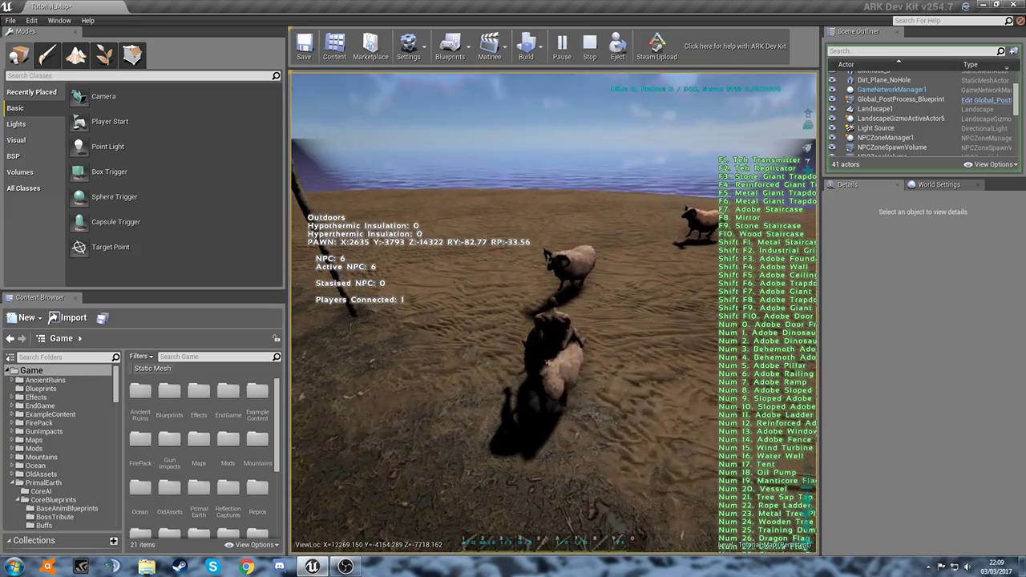
key("w")
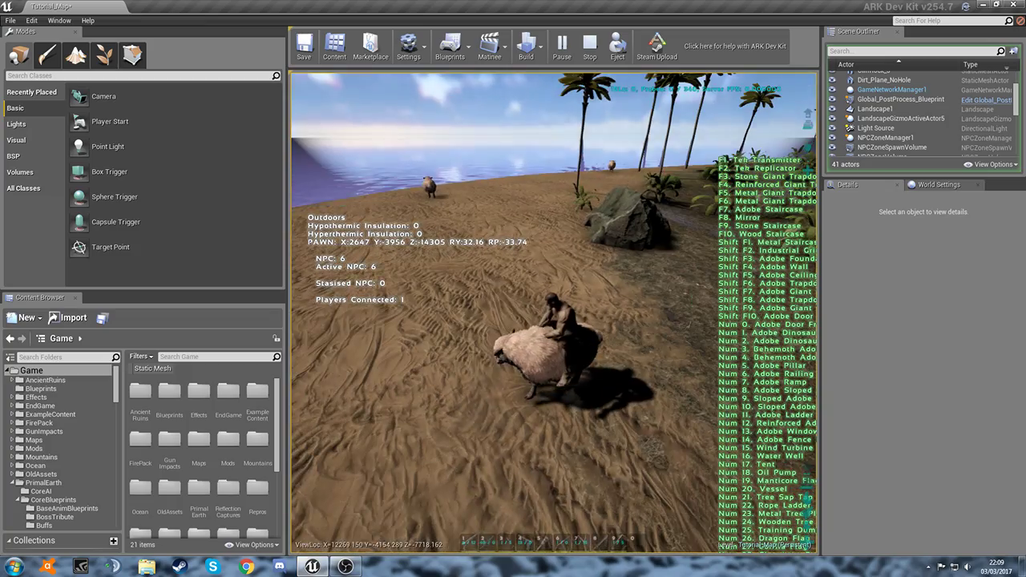
key("w")
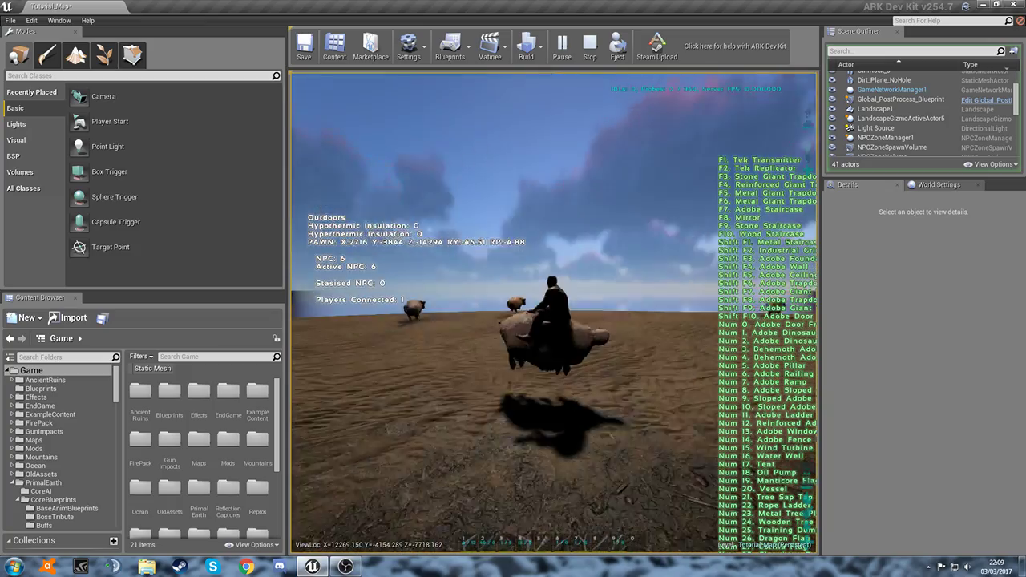
key("space")
key("w")
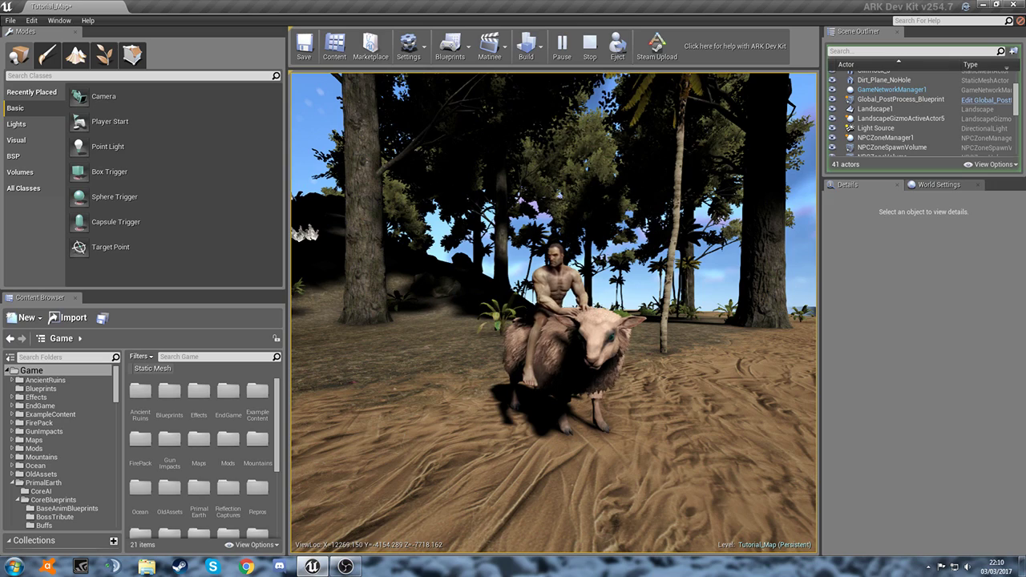